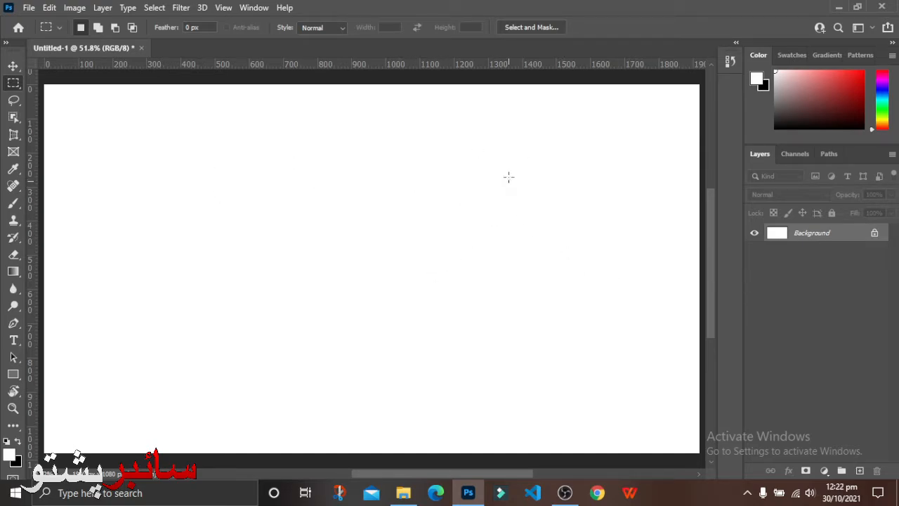
Select a full-height rectangular strip about 500 px wide along the left edge of the canvas
right_click(15, 87)
left_click(51, 85)
left_click_drag(44, 83, 214, 469)
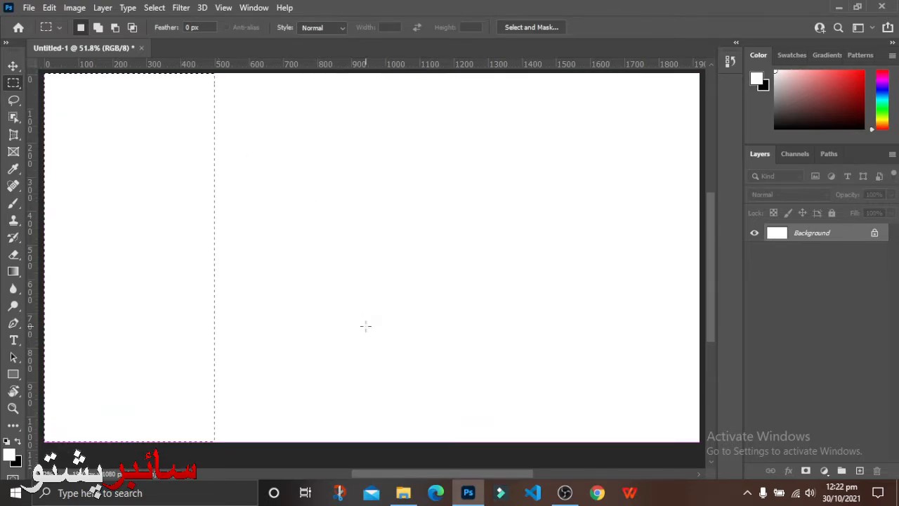
scroll(365, 326, "up", 2)
scroll(411, 216, "down", 1)
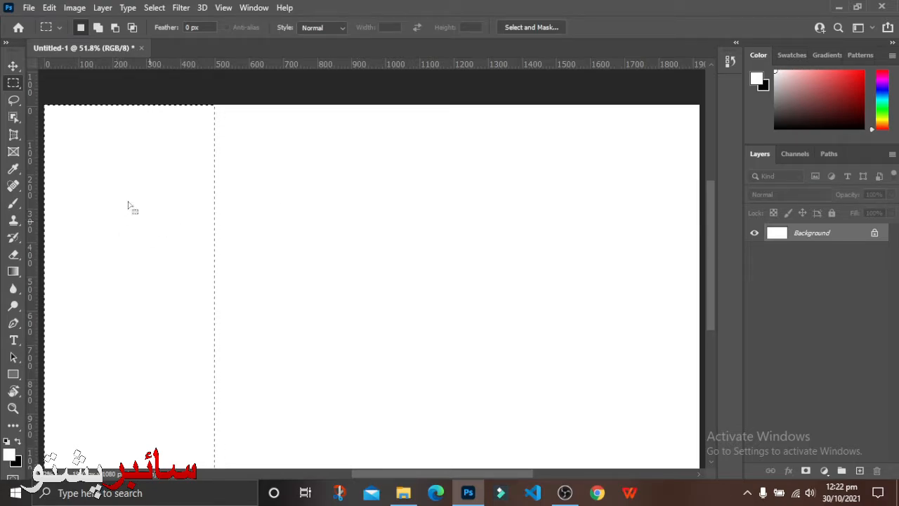
Invert the selection so it covers the rest of the canvas beside the strip
right_click(184, 267)
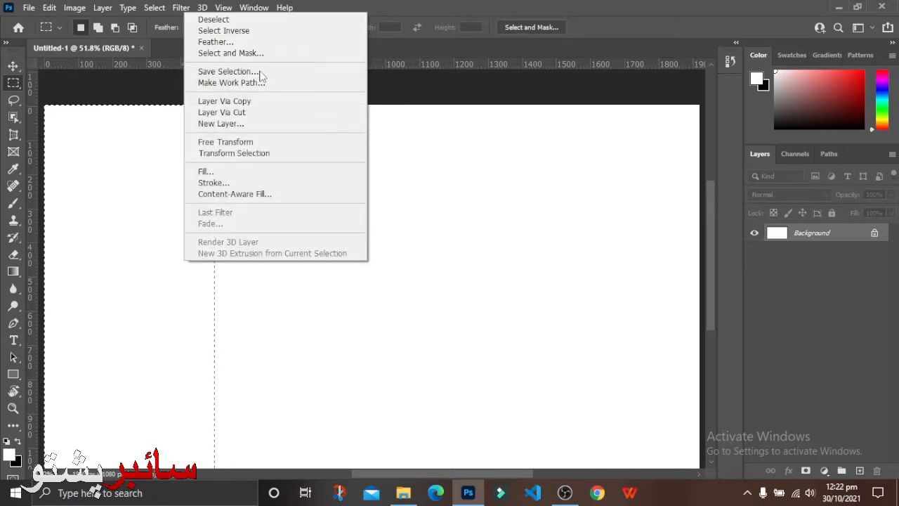
right_click(141, 190)
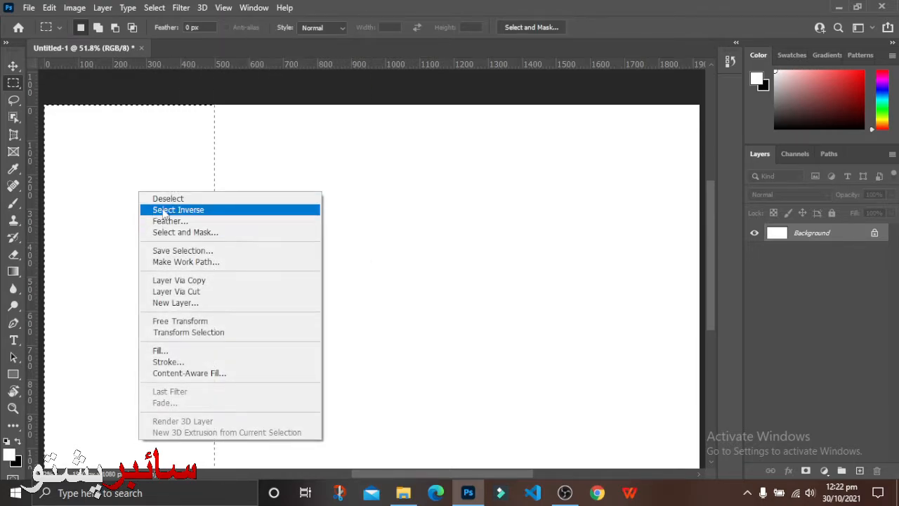
left_click(172, 209)
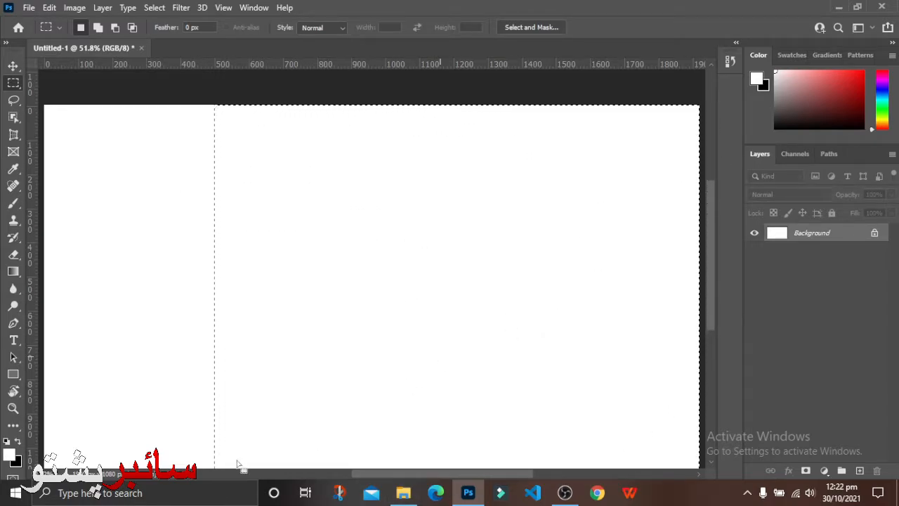
Set the foreground colour to green 0ca600, fill the selected area with it and deselect
left_click(10, 455)
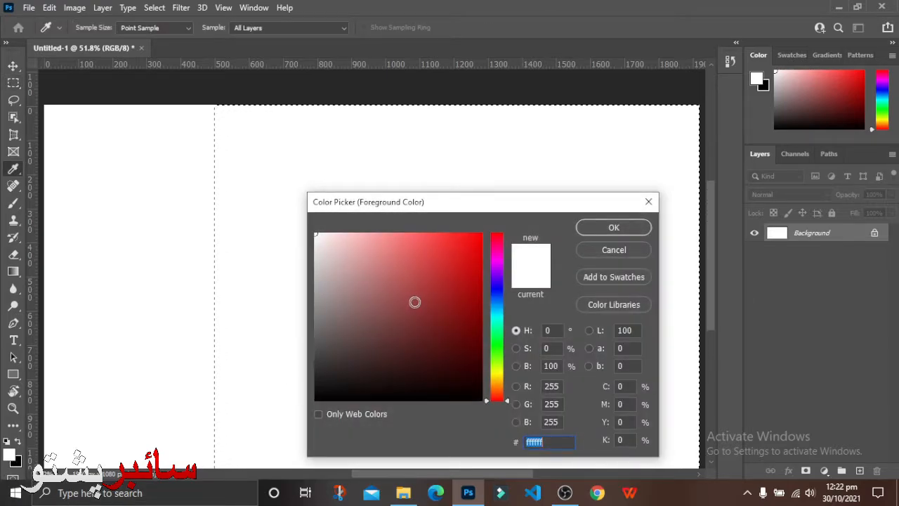
left_click(496, 346)
mouse_move(472, 327)
left_mouse_down()
mouse_move(494, 305)
mouse_move(494, 290)
left_mouse_up()
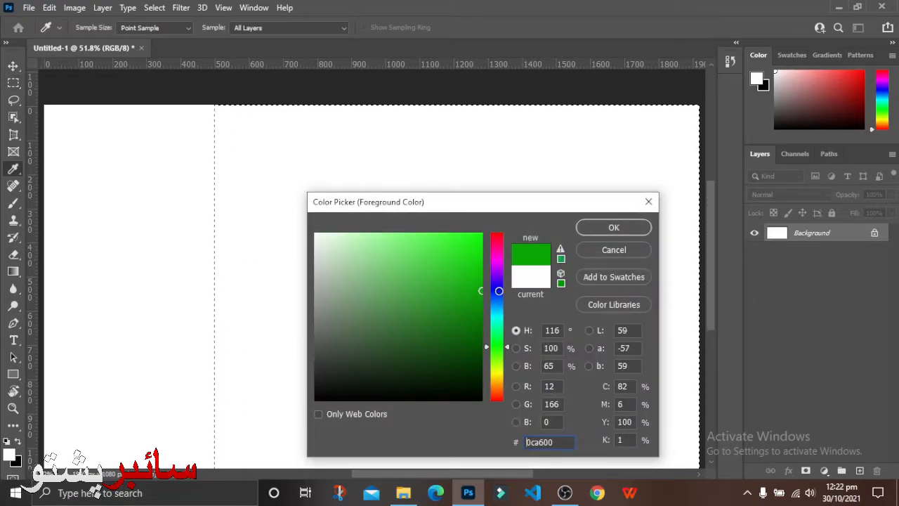
left_click(604, 226)
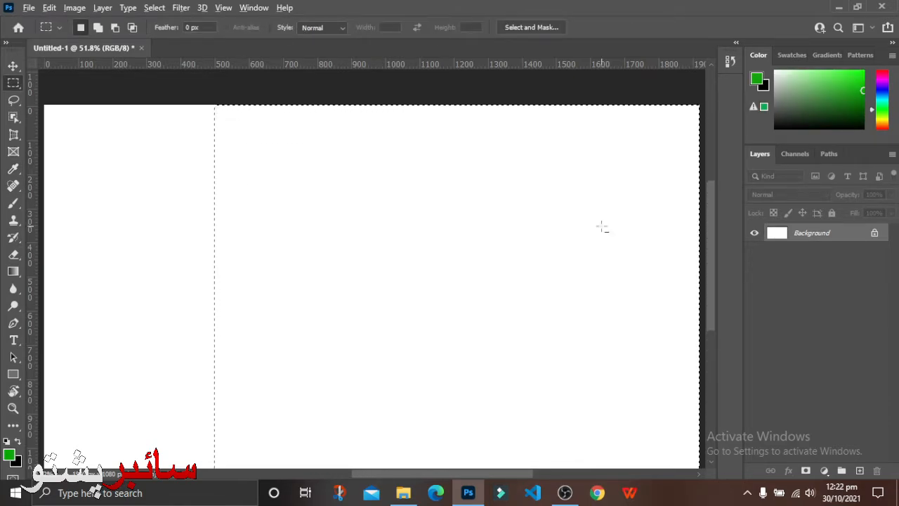
key("alt+BackSpace")
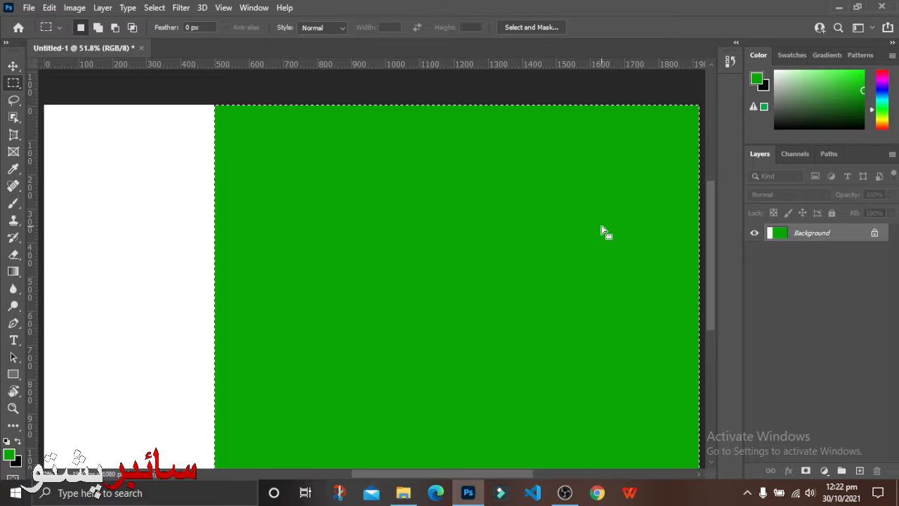
key("ctrl+d")
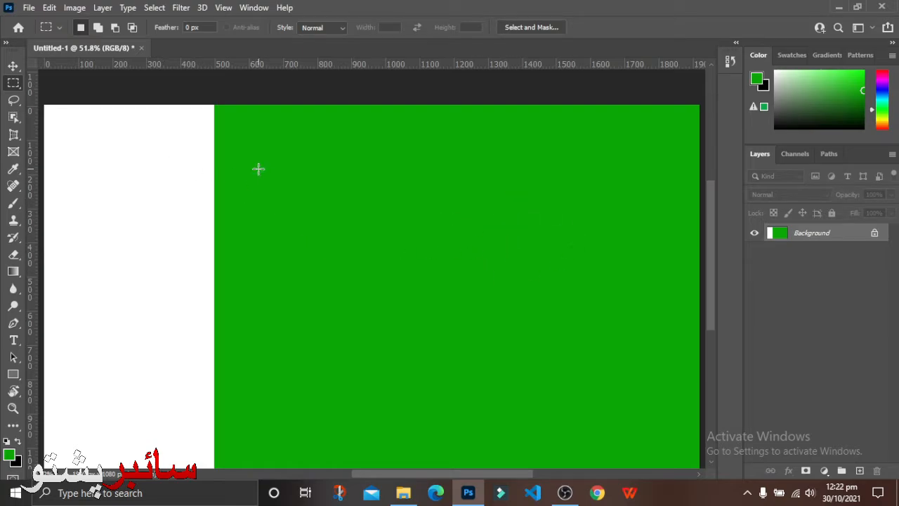
Make a circular selection about 715 px in diameter with the Elliptical Marquee and centre it on the green area
left_click(14, 84)
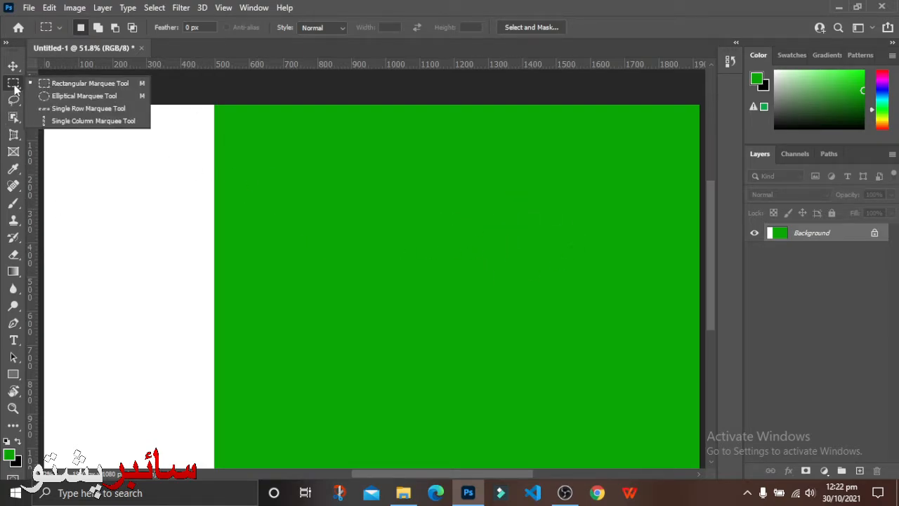
left_click(77, 96)
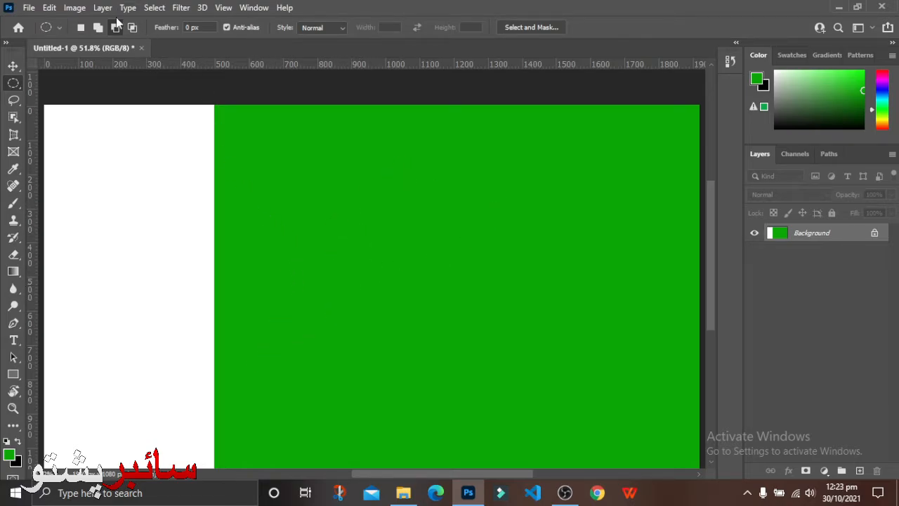
left_click(85, 27)
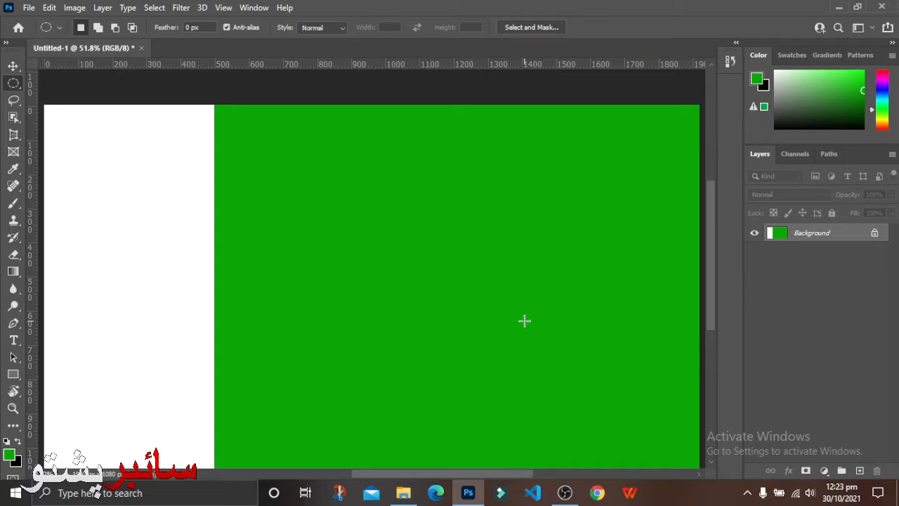
left_click_drag(363, 184, 597, 439)
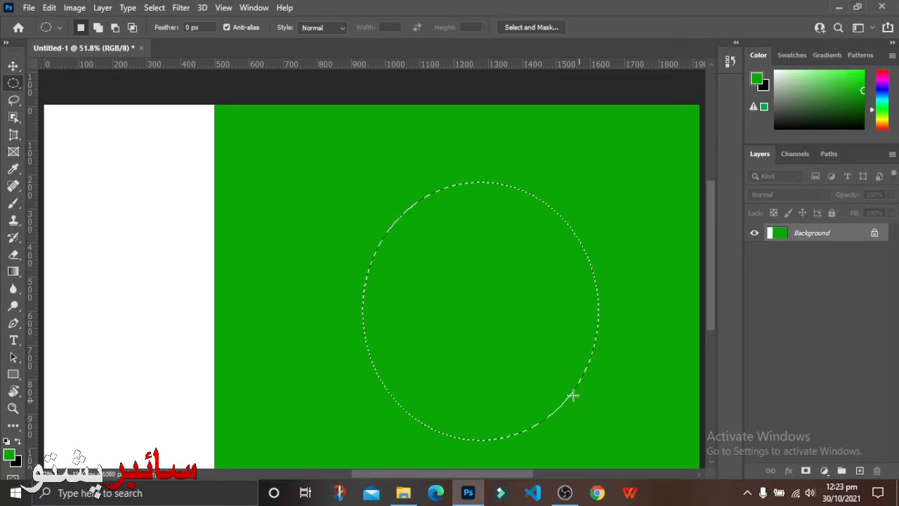
left_click_drag(316, 167, 550, 424)
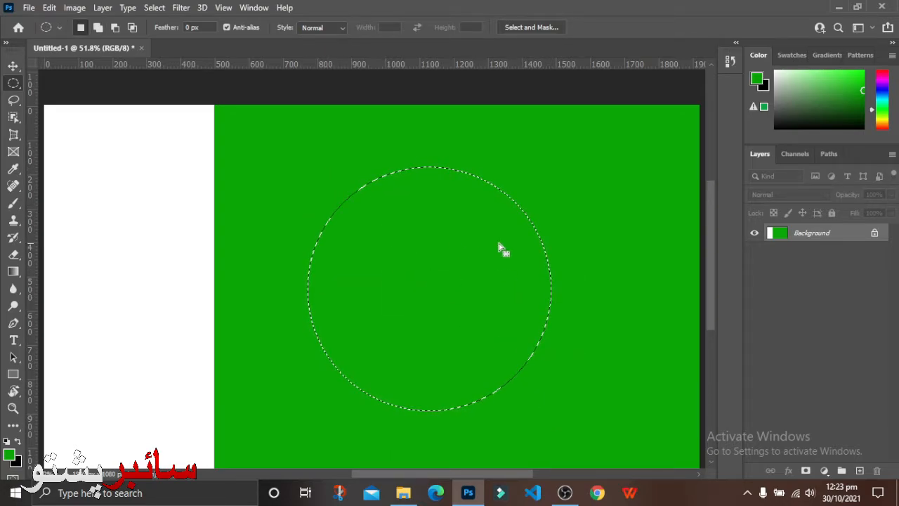
left_click_drag(404, 291, 437, 281)
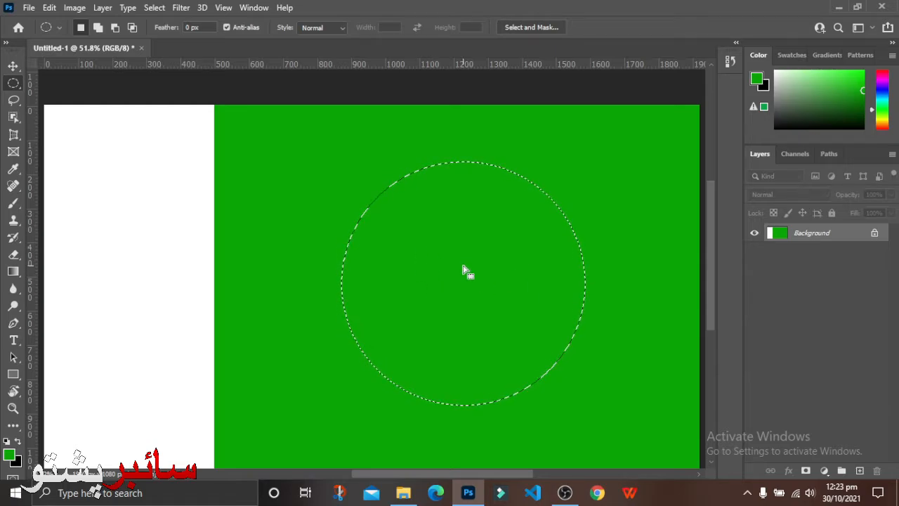
Subtract overlapping ellipses from the upper right of the circular selection to shape it into a smooth crescent
left_click(115, 27)
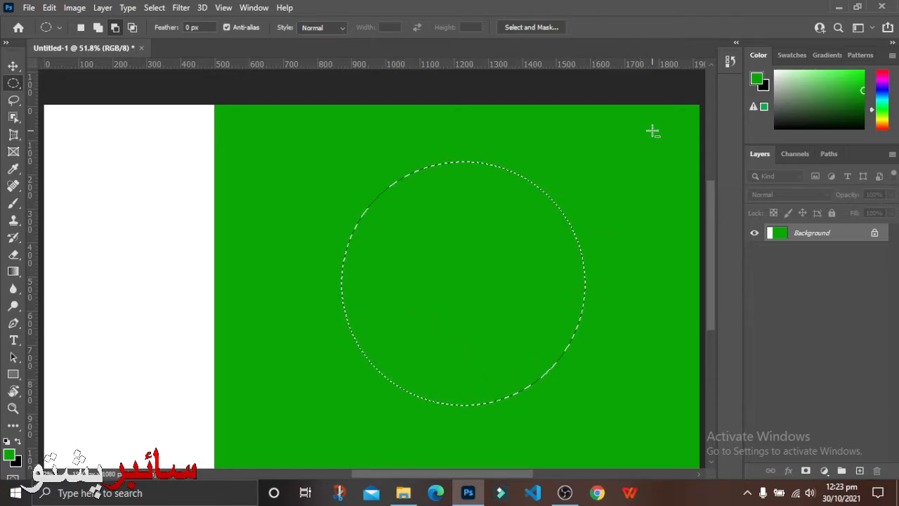
left_click_drag(653, 131, 387, 383)
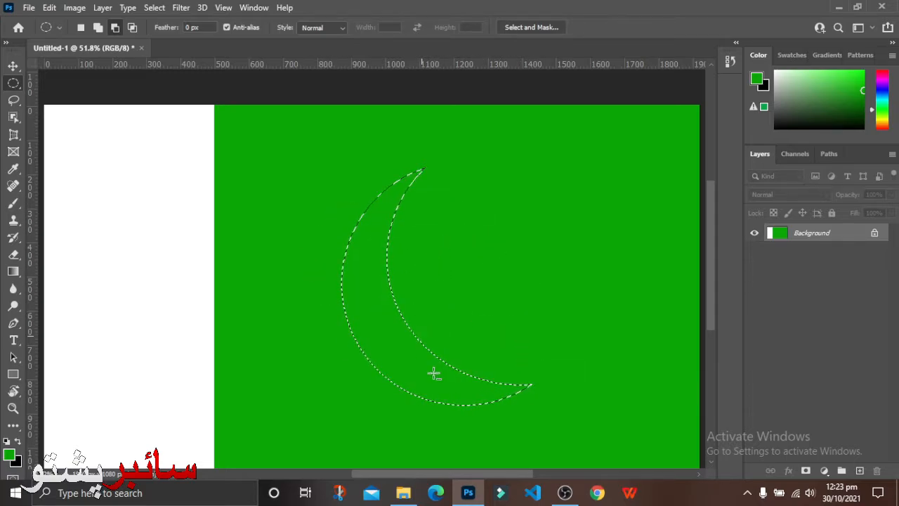
left_click_drag(489, 172, 379, 361)
left_click_drag(536, 214, 400, 377)
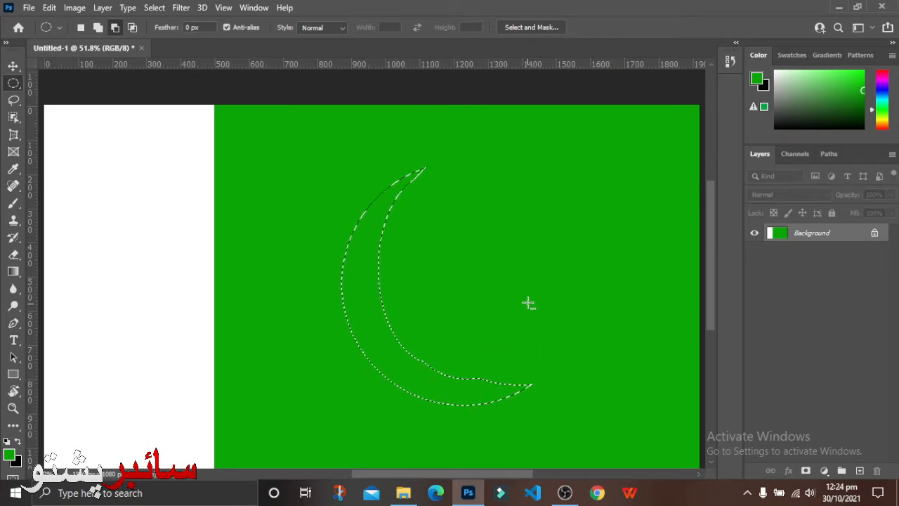
left_click_drag(536, 293, 445, 382)
left_click_drag(560, 313, 429, 390)
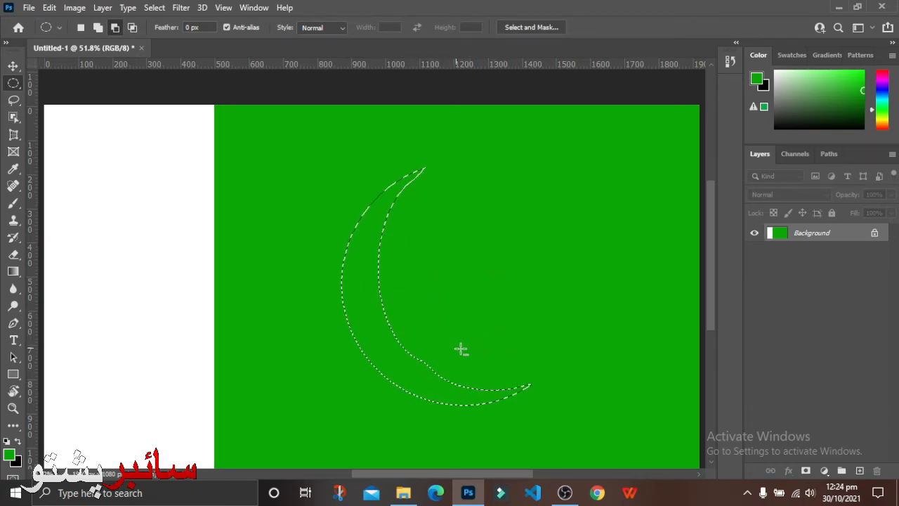
left_click_drag(586, 224, 390, 389)
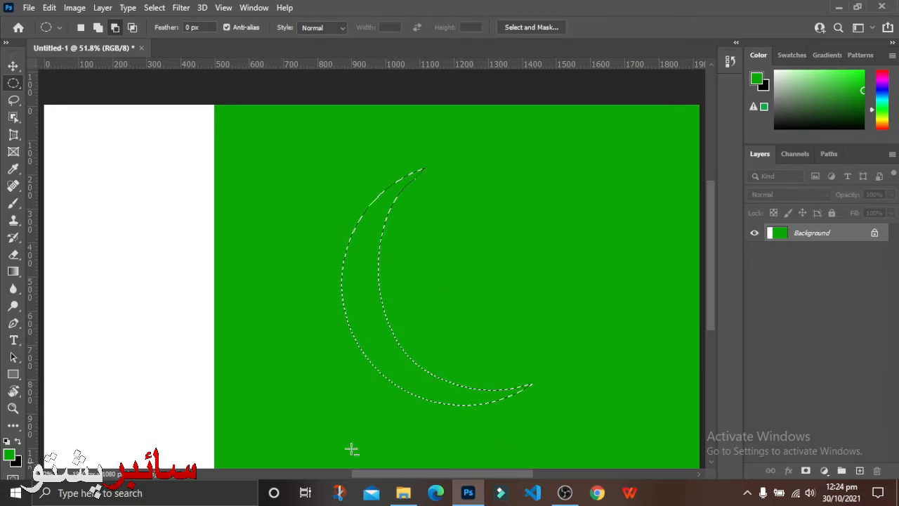
Set the foreground colour to white, fill the crescent selection with it and deselect
left_click(7, 440)
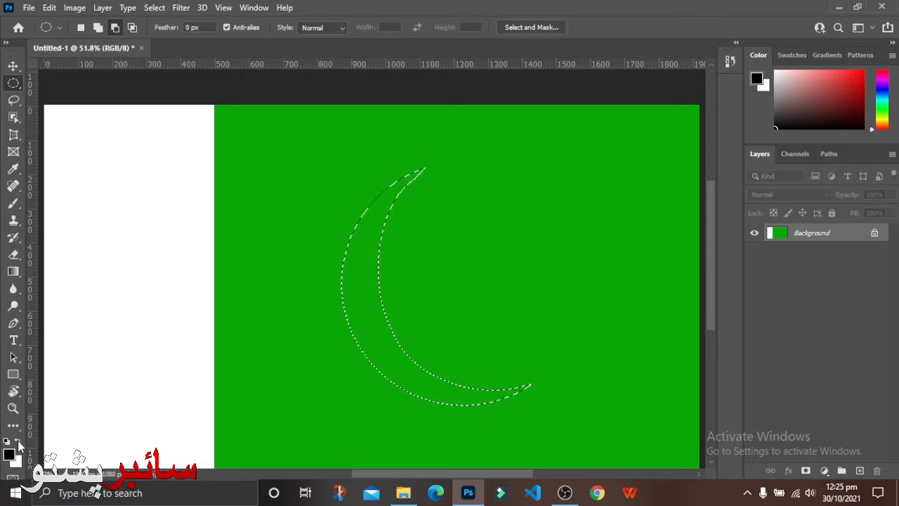
left_click(19, 442)
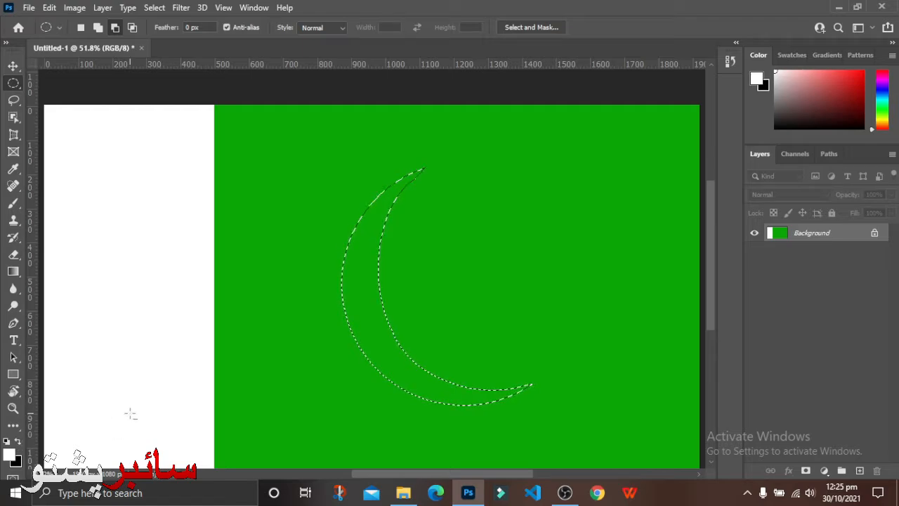
key("alt+BackSpace")
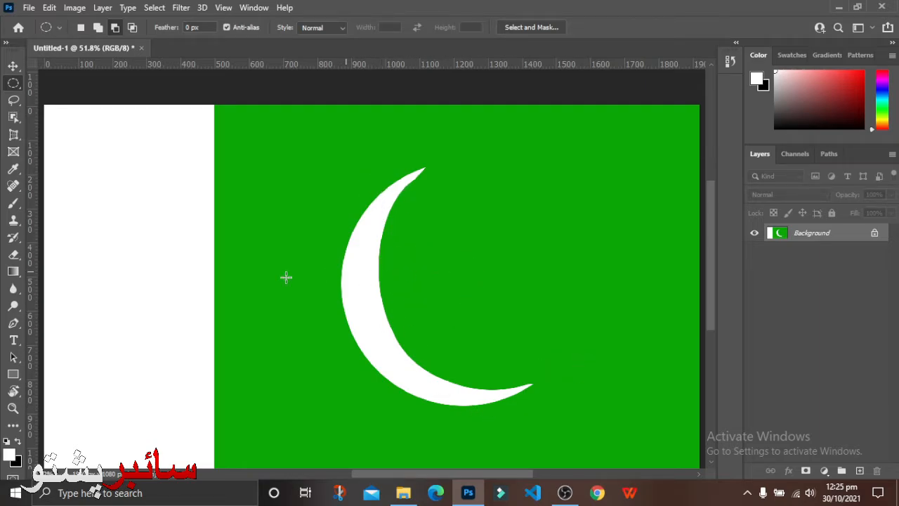
Paint a white five-pointed star inside the crescent's curve with connected straight strokes of a 25 px brush
left_click(14, 410)
left_click(468, 267)
left_click(469, 290)
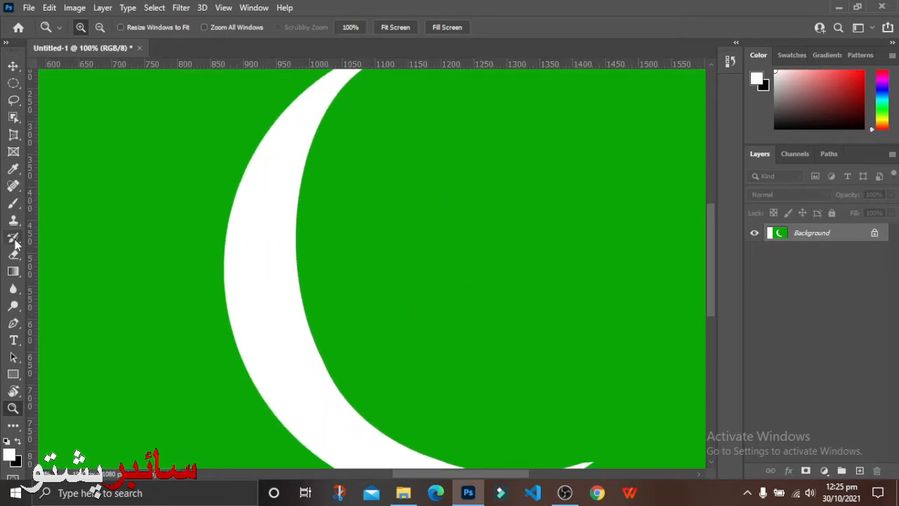
right_click(15, 204)
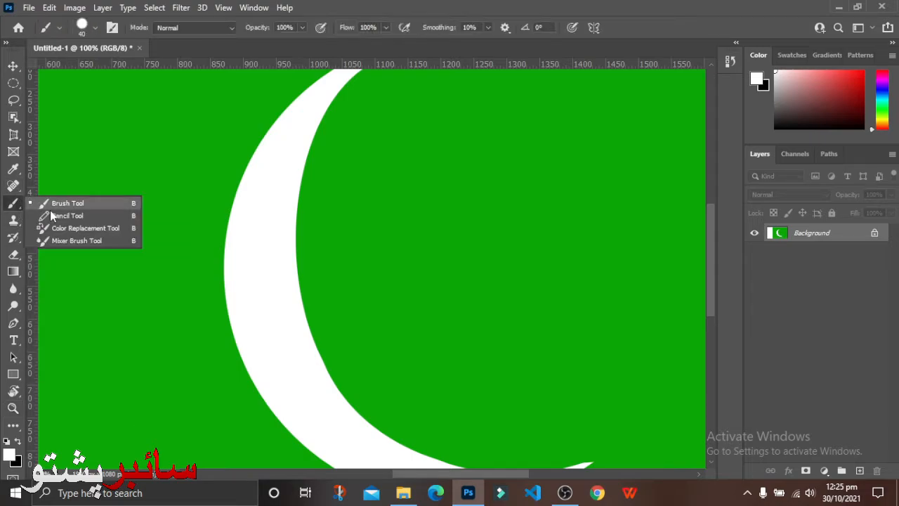
left_click(88, 201)
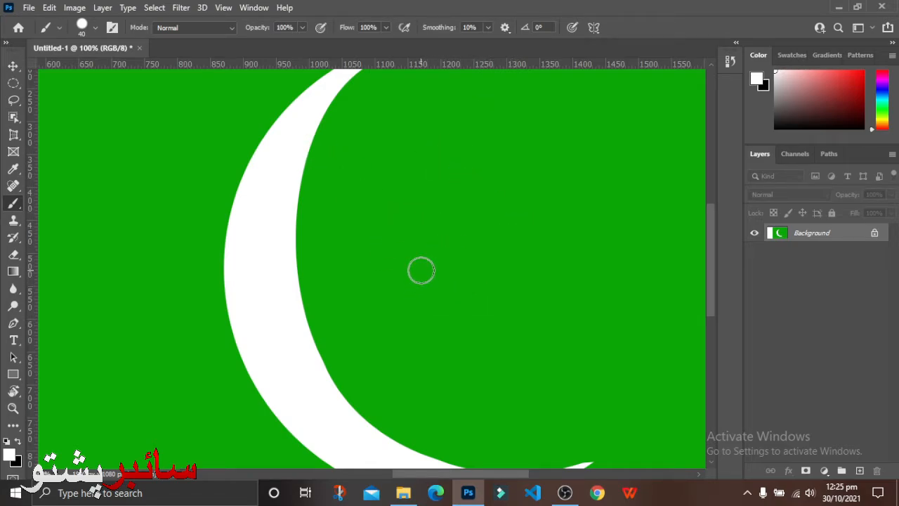
key("bracketleft")
key("bracketleft")
key("bracketleft")
left_click(421, 299)
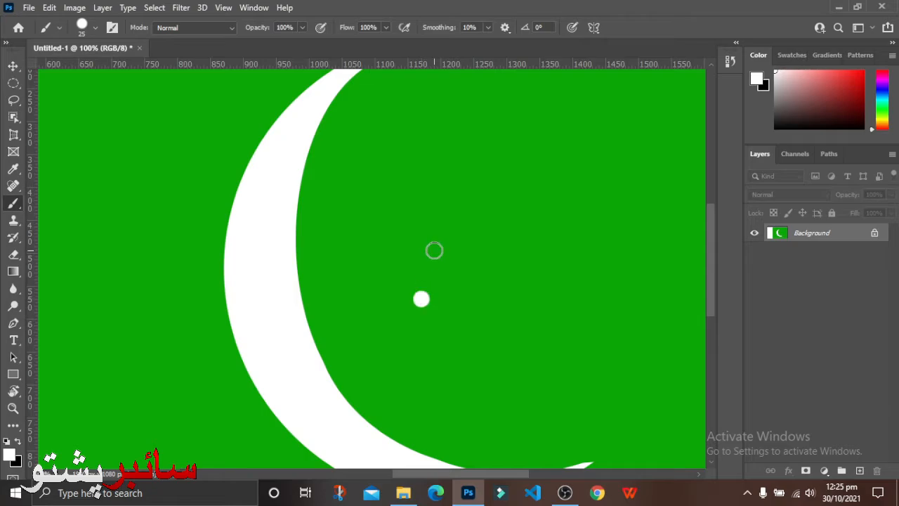
left_click(449, 197, "shift")
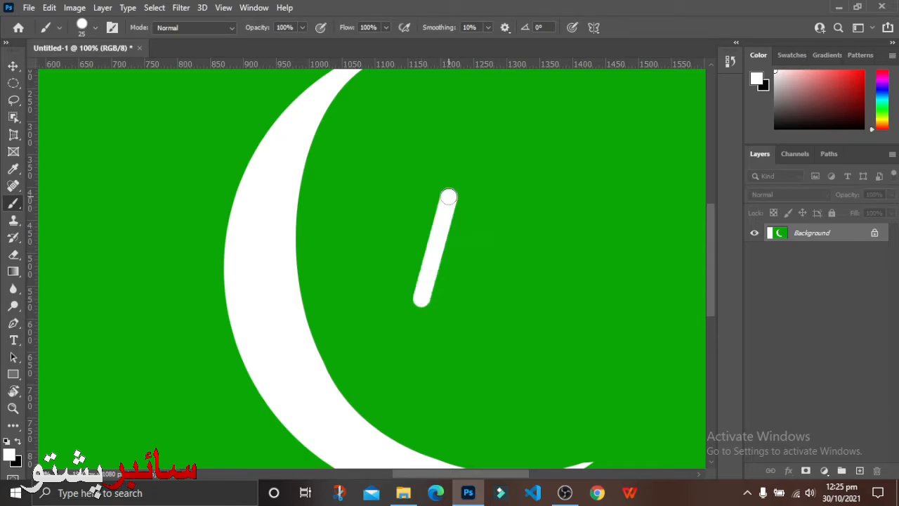
left_click(473, 294, "shift")
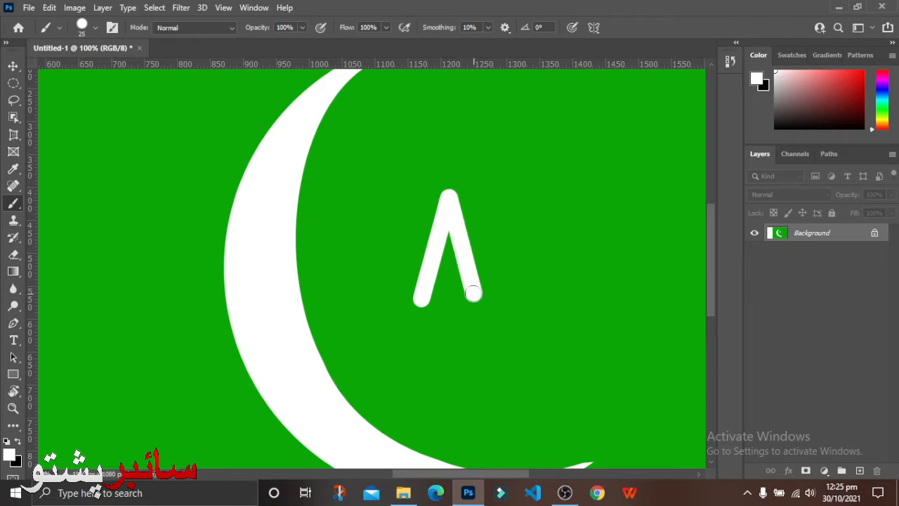
left_click(394, 250, "shift")
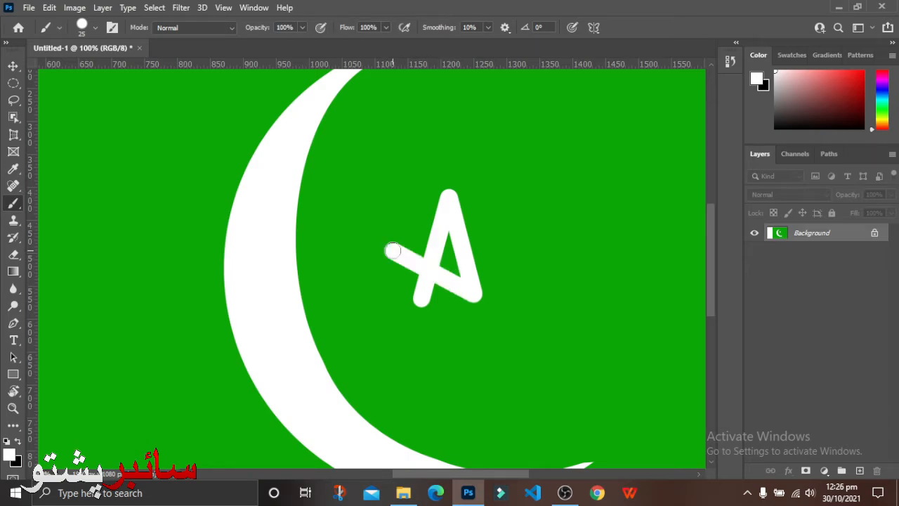
left_click(492, 237, "shift")
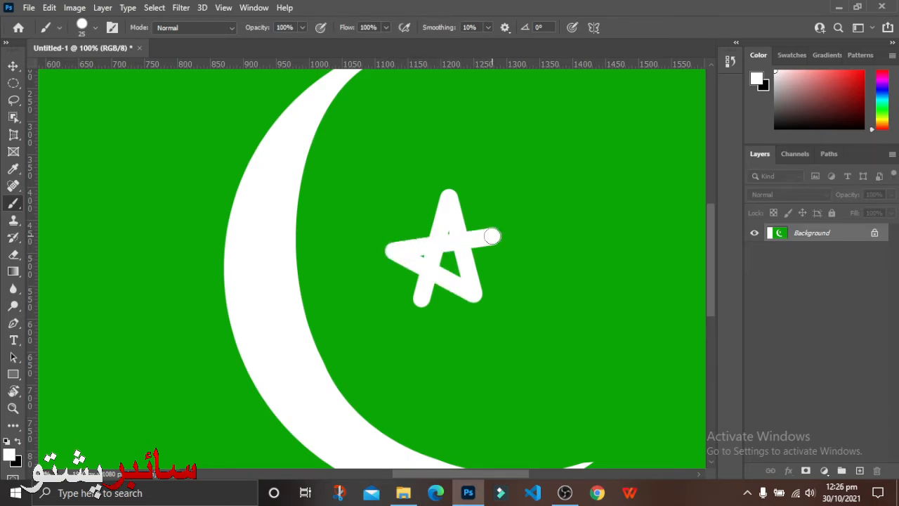
left_click(421, 299, "shift")
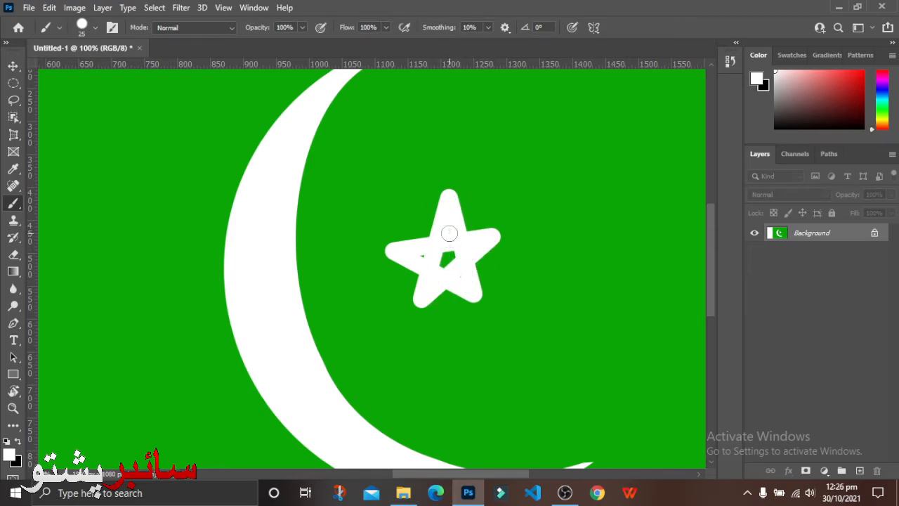
Paint over the remaining green gaps inside the star with white and return to viewing the whole canvas
left_click_drag(445, 233, 445, 263)
left_click(421, 258)
left_click(13, 408)
right_click(279, 271)
left_click(316, 281)
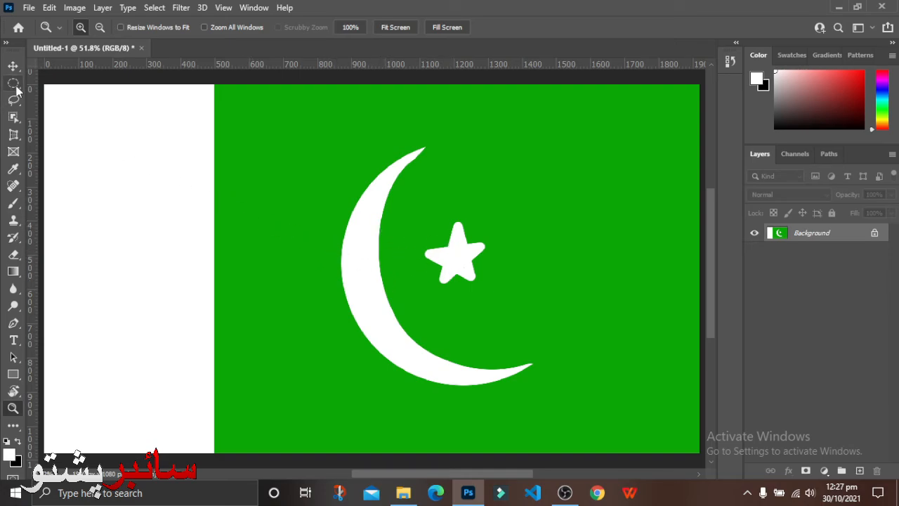
Switch to the Rectangular Marquee tool
left_click_drag(17, 89, 54, 84)
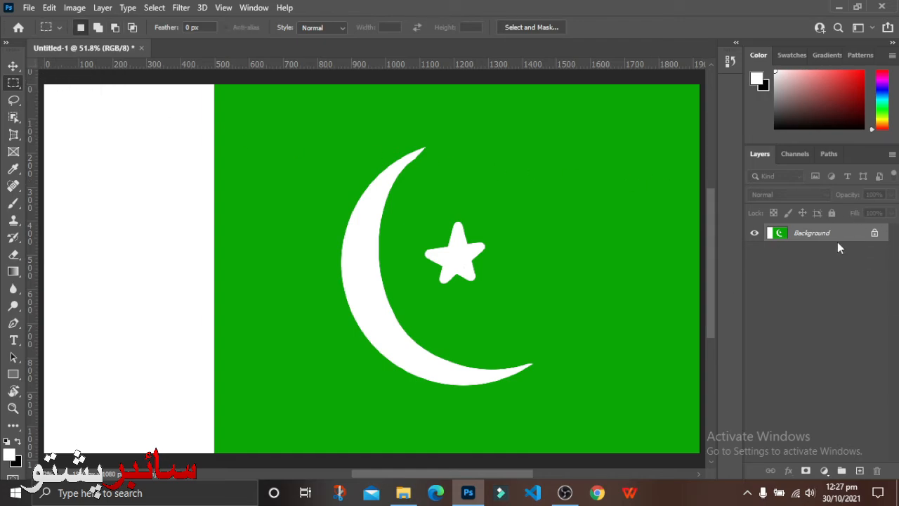